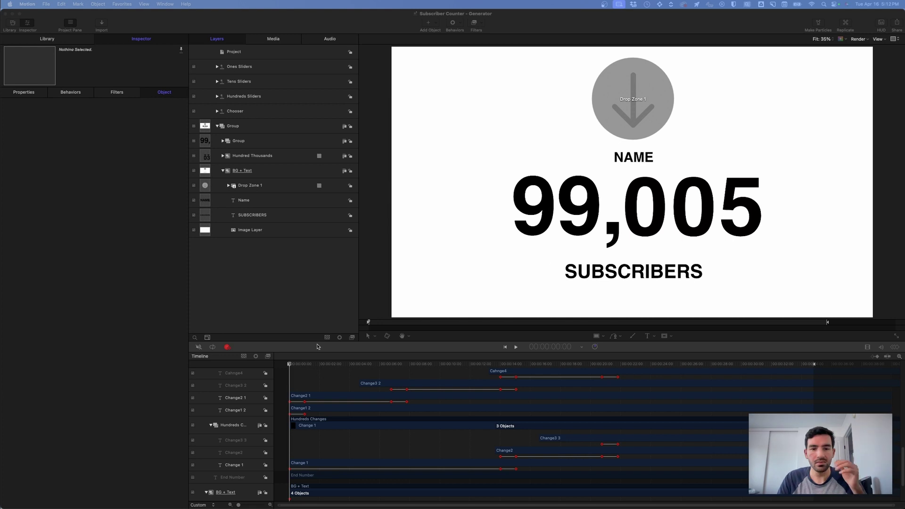
Step: Scrub through the counting animation's opening and a later point, then return to the start
{"action": "left_click", "coordinate": [289, 367]}
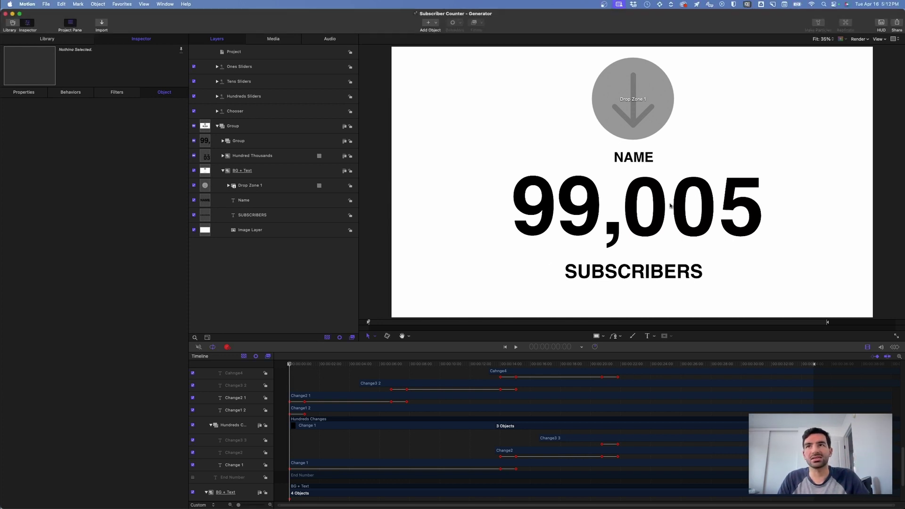
{"action": "left_click_drag", "start_coordinate": [294, 364], "coordinate": [574, 373]}
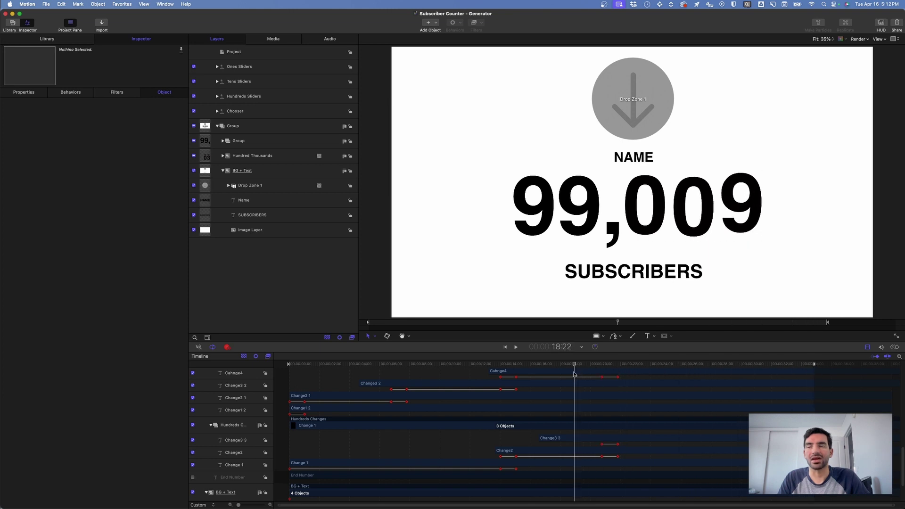
{"action": "scroll", "coordinate": [654, 402], "scroll_direction": "down", "scroll_amount": 3}
{"action": "scroll", "coordinate": [650, 410], "scroll_direction": "up", "scroll_amount": 10}
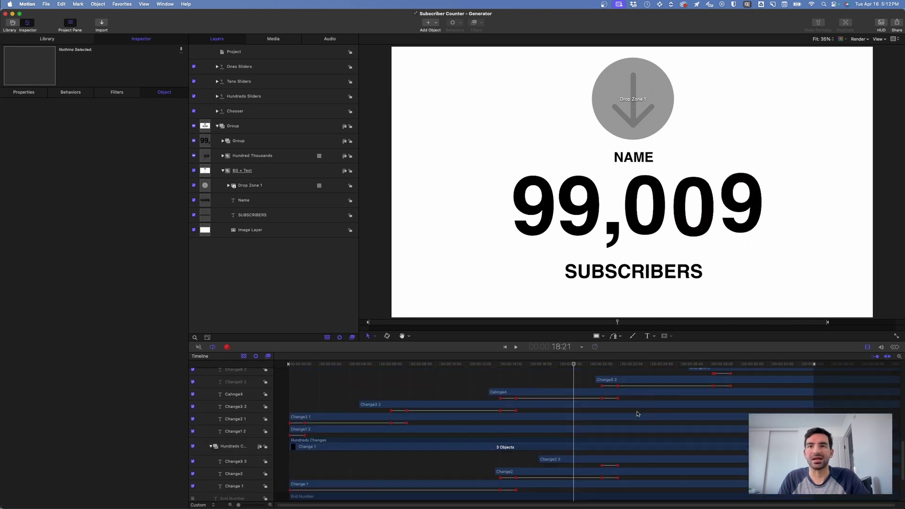
{"action": "left_click", "coordinate": [731, 365]}
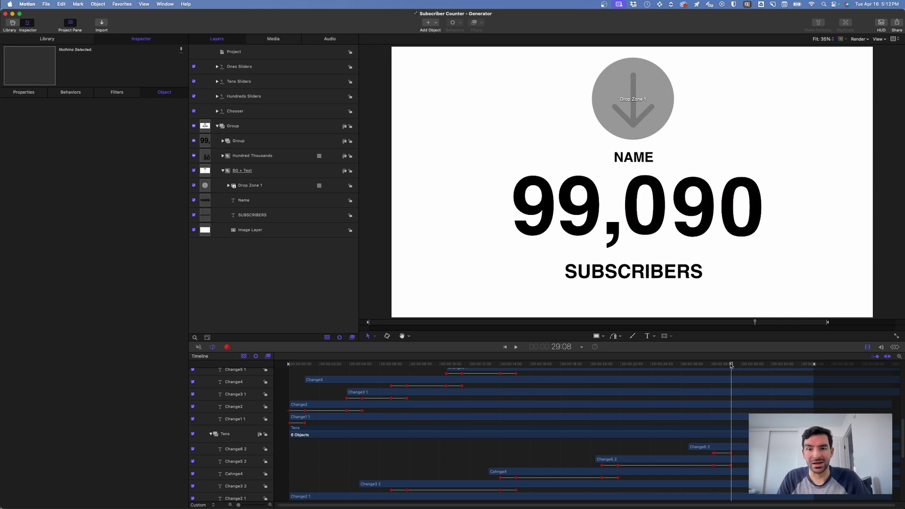
{"action": "key", "text": "Home"}
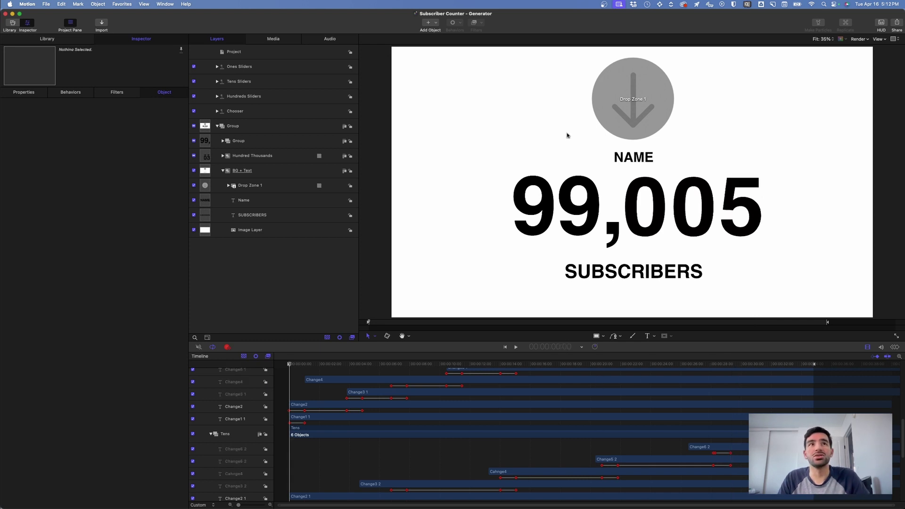
Step: Inspect the Drop Zone 1, Circle, Name, Image Layer and SUBSCRIBERS layers
{"action": "left_click", "coordinate": [249, 185]}
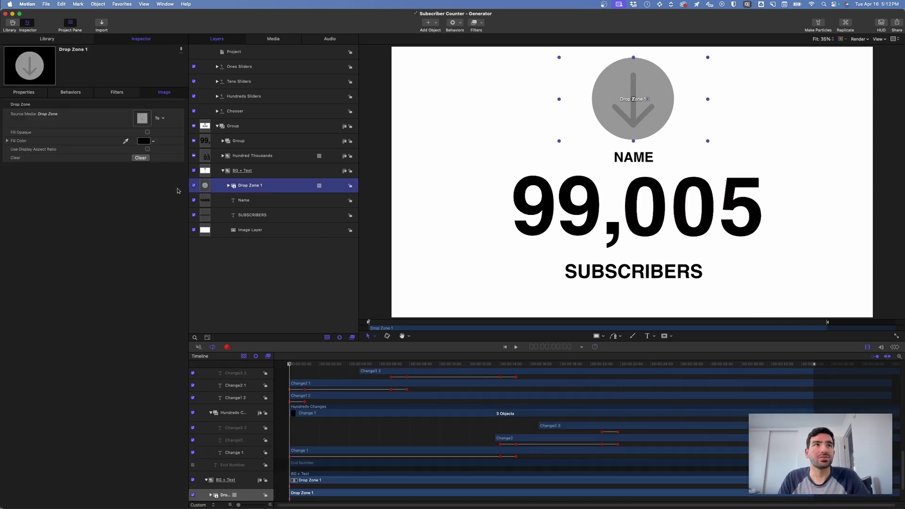
{"action": "left_click", "coordinate": [228, 185]}
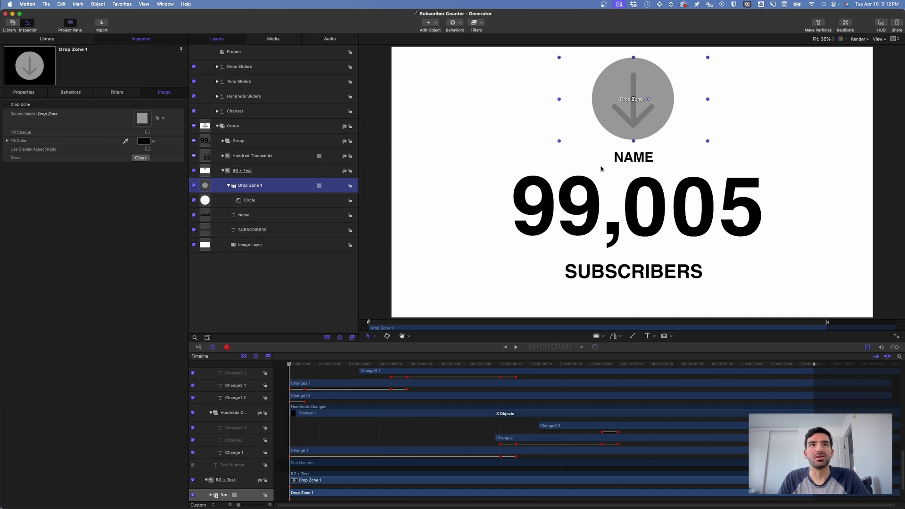
{"action": "left_click", "coordinate": [259, 220]}
{"action": "left_click", "coordinate": [294, 241]}
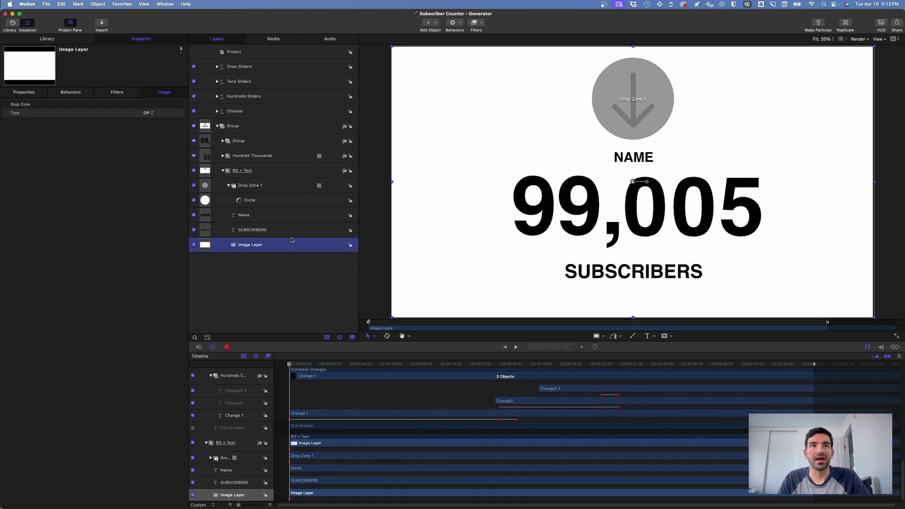
{"action": "left_click", "coordinate": [291, 233]}
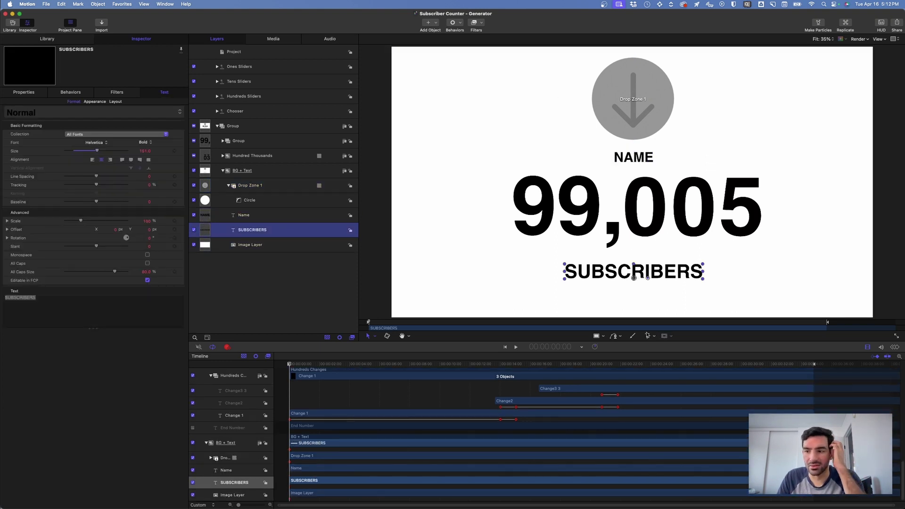
Step: Inspect the top-level Group, the nested group holding the 99, digits, and the Hundred Thousands group
{"action": "left_click", "coordinate": [213, 127]}
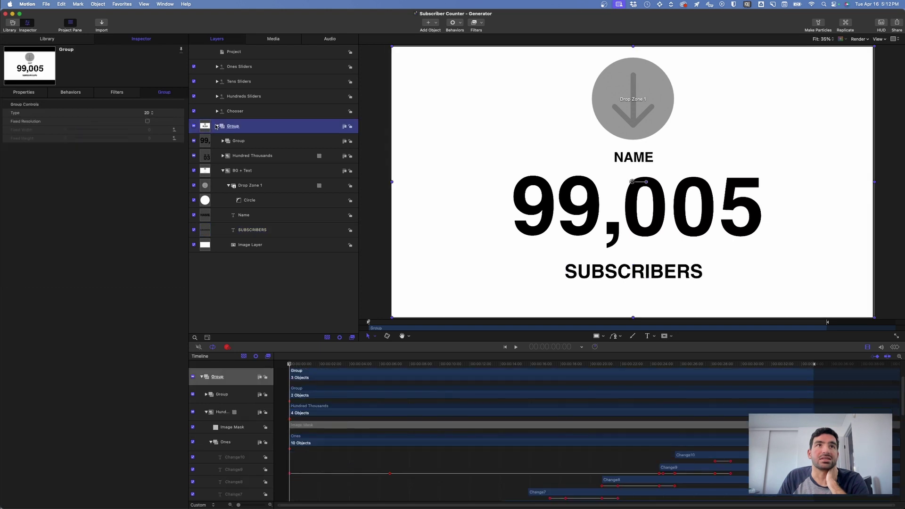
{"action": "left_click", "coordinate": [217, 125]}
{"action": "left_click", "coordinate": [217, 125]}
{"action": "left_click", "coordinate": [240, 156]}
{"action": "left_click", "coordinate": [227, 143]}
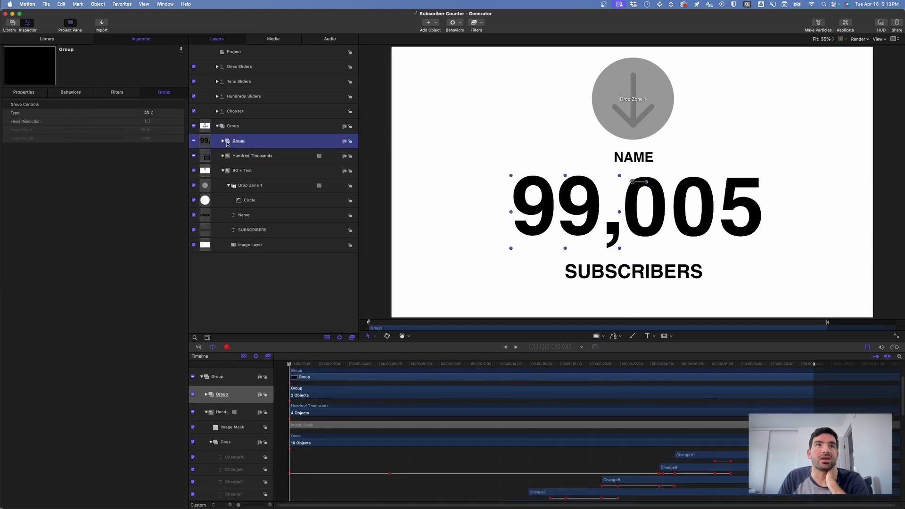
{"action": "left_click", "coordinate": [223, 141]}
{"action": "left_click", "coordinate": [223, 141]}
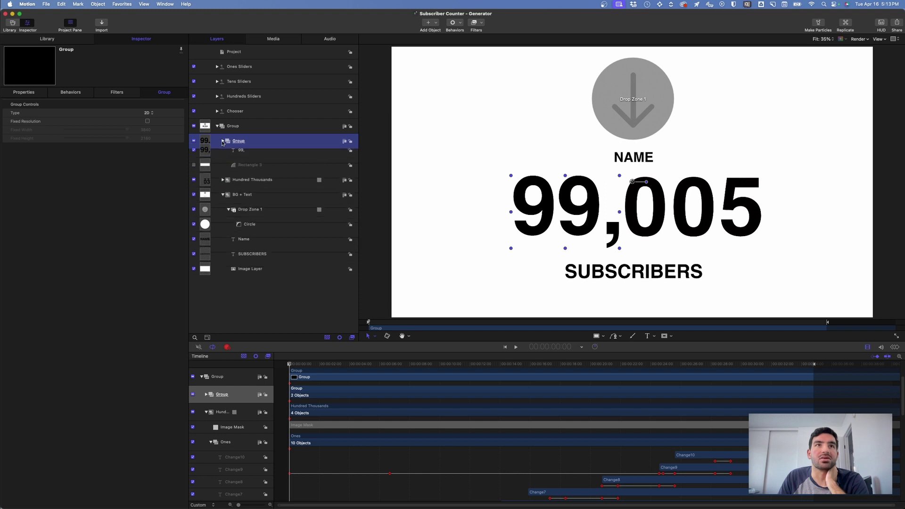
{"action": "left_click", "coordinate": [223, 141]}
{"action": "left_click", "coordinate": [241, 155]}
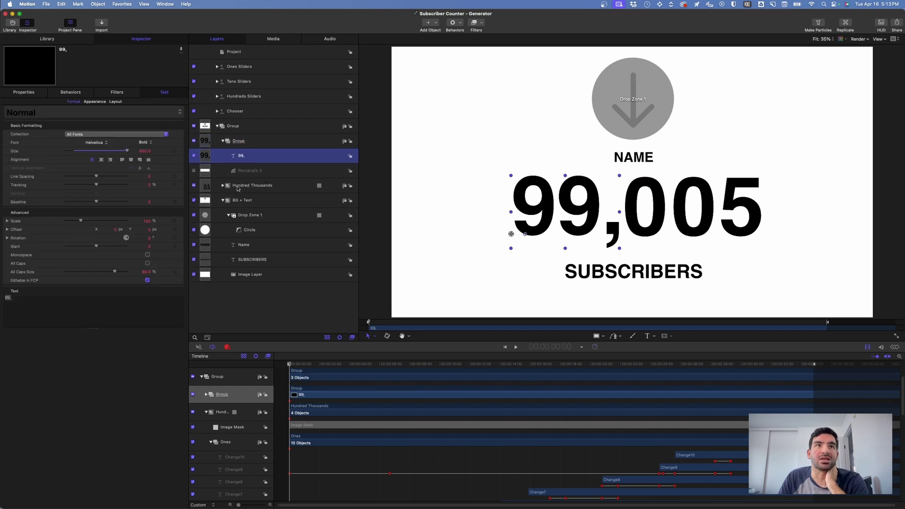
{"action": "left_click", "coordinate": [227, 187]}
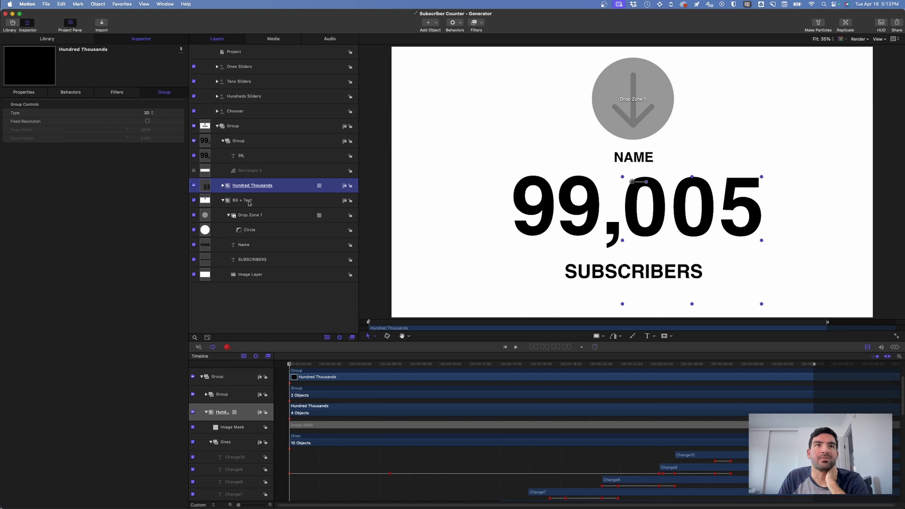
{"action": "left_click", "coordinate": [224, 185]}
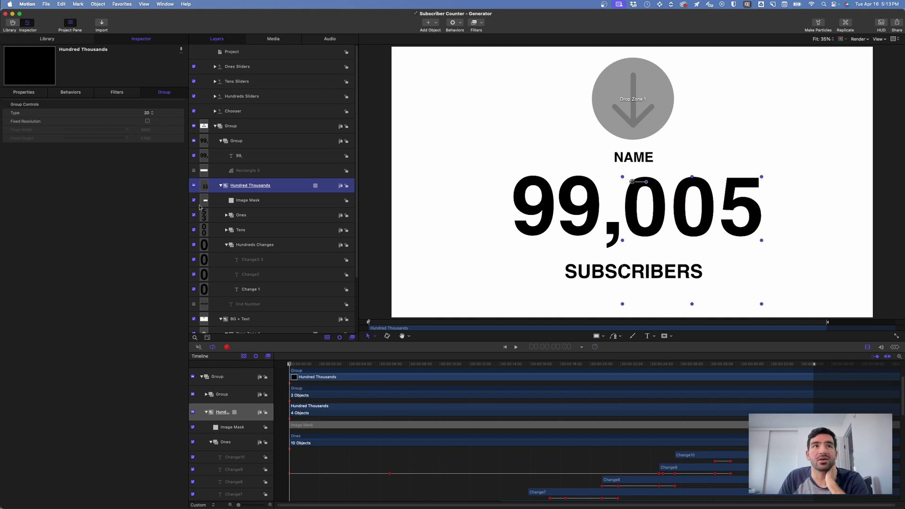
Step: Toggle the Image Mask off and back on, then select the Project item
{"action": "left_click", "coordinate": [194, 200]}
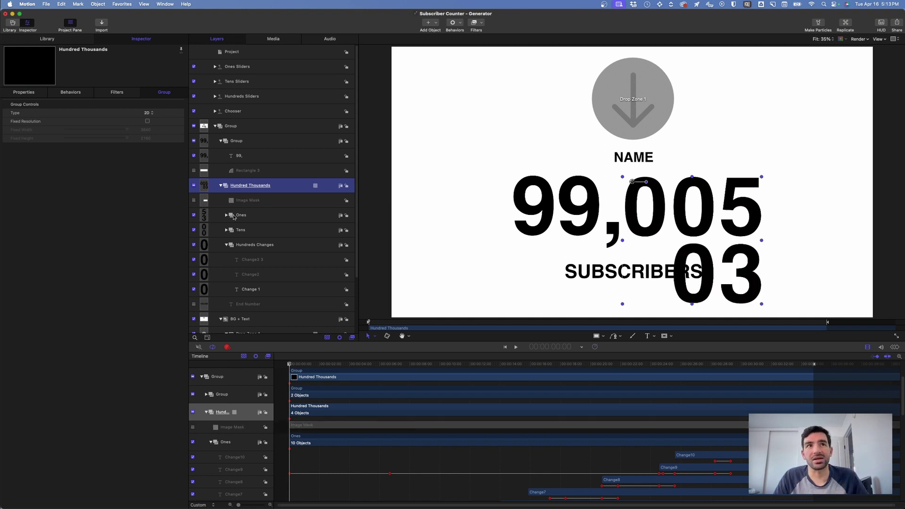
{"action": "left_click", "coordinate": [194, 200]}
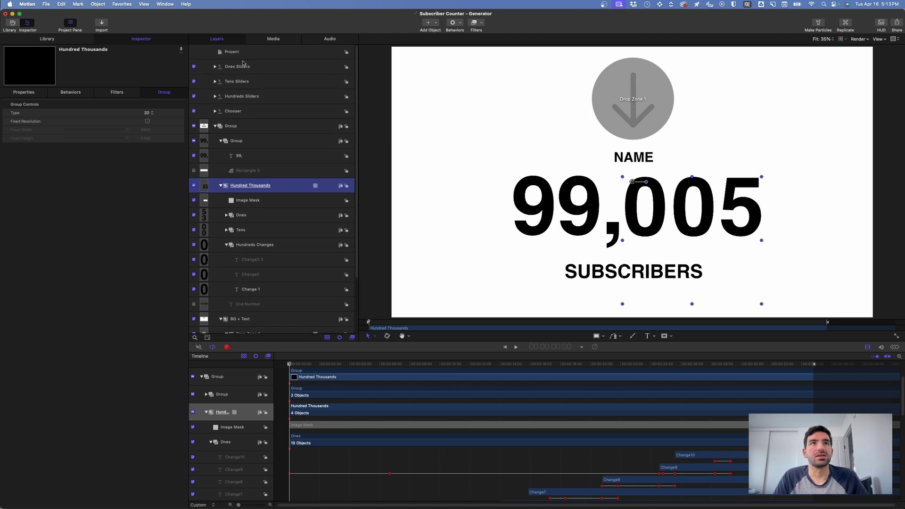
{"action": "left_click", "coordinate": [236, 51]}
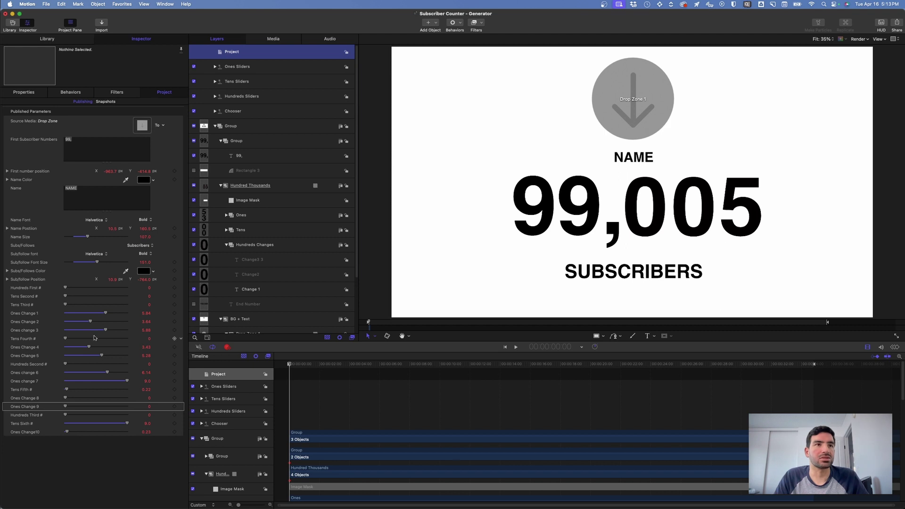
{"action": "left_click", "coordinate": [83, 150]}
{"action": "left_click", "coordinate": [65, 139]}
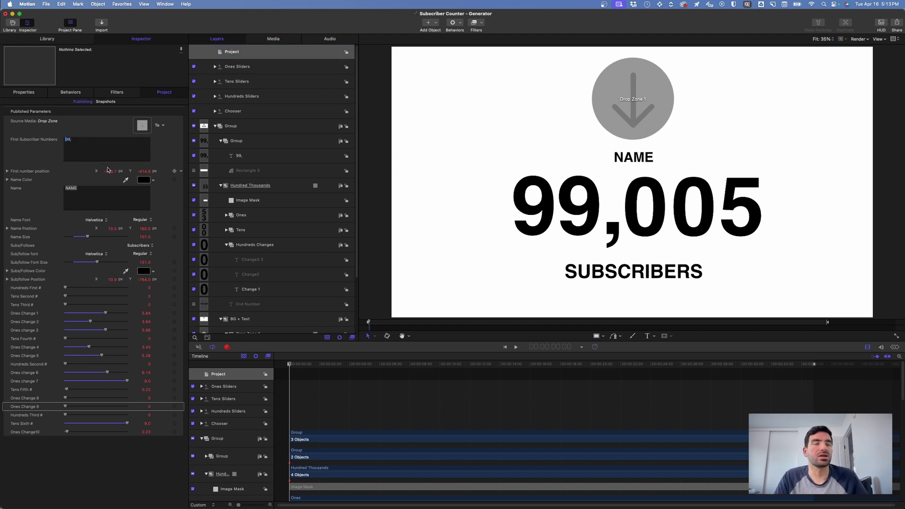
{"action": "type", "text": "1"}
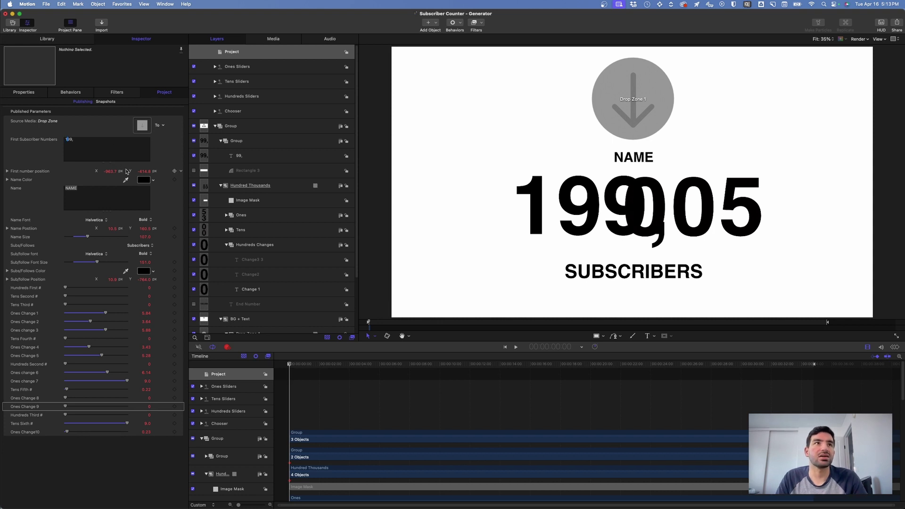
{"action": "mouse_move", "coordinate": [110, 172]}
{"action": "left_mouse_down"}
{"action": "mouse_move", "coordinate": [71, 172]}
{"action": "mouse_move", "coordinate": [112, 180]}
{"action": "left_mouse_up"}
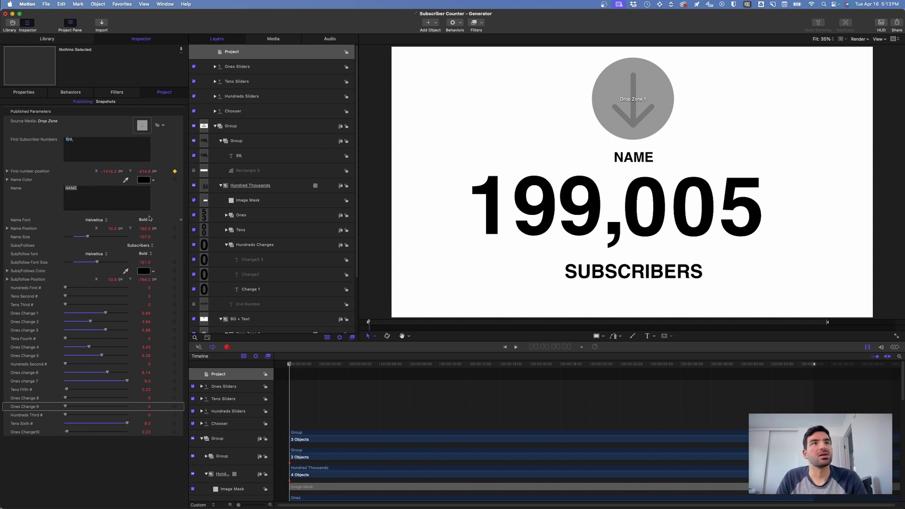
{"action": "left_click", "coordinate": [96, 194]}
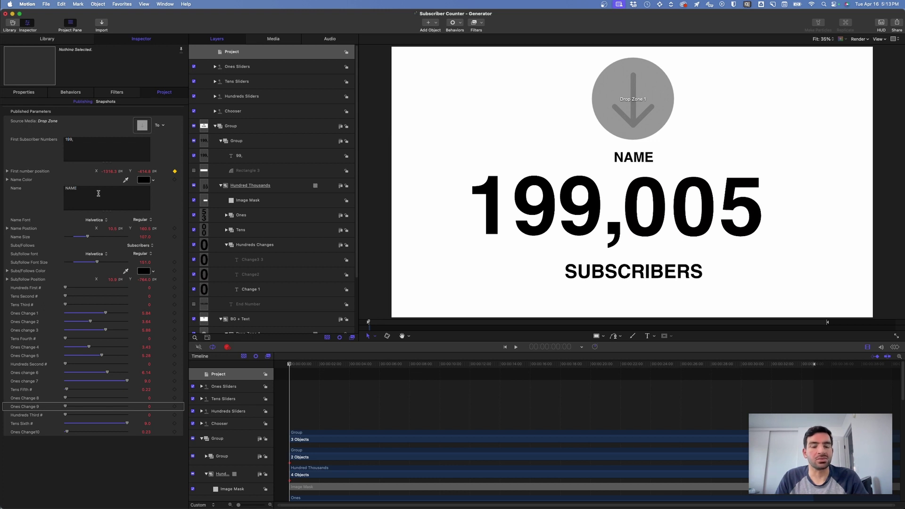
{"action": "double_click", "coordinate": [98, 193]}
{"action": "type", "text": "Bob"}
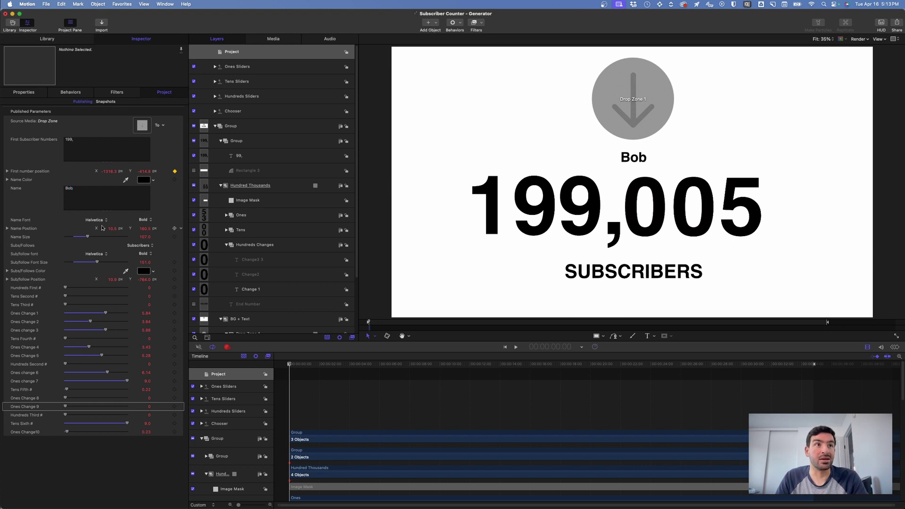
{"action": "mouse_move", "coordinate": [87, 240]}
{"action": "left_mouse_down"}
{"action": "mouse_move", "coordinate": [111, 239]}
{"action": "mouse_move", "coordinate": [89, 240]}
{"action": "left_mouse_up"}
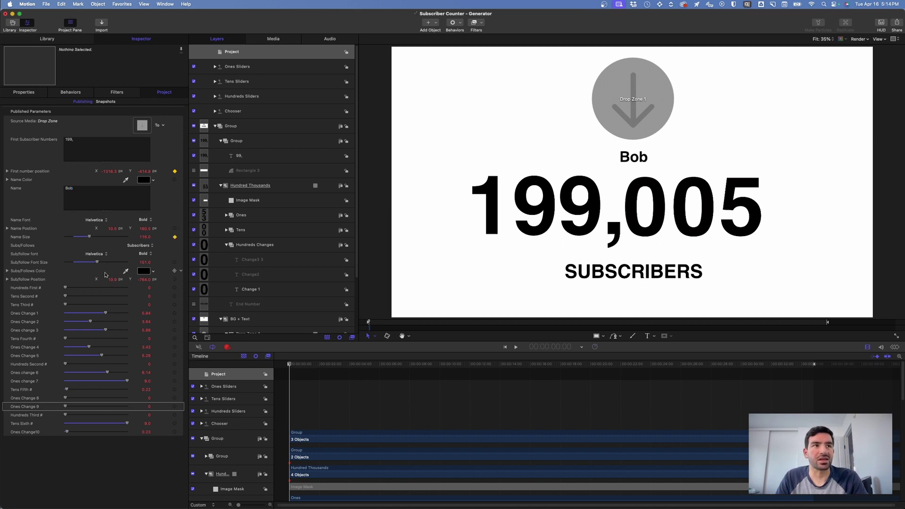
{"action": "left_click", "coordinate": [146, 245]}
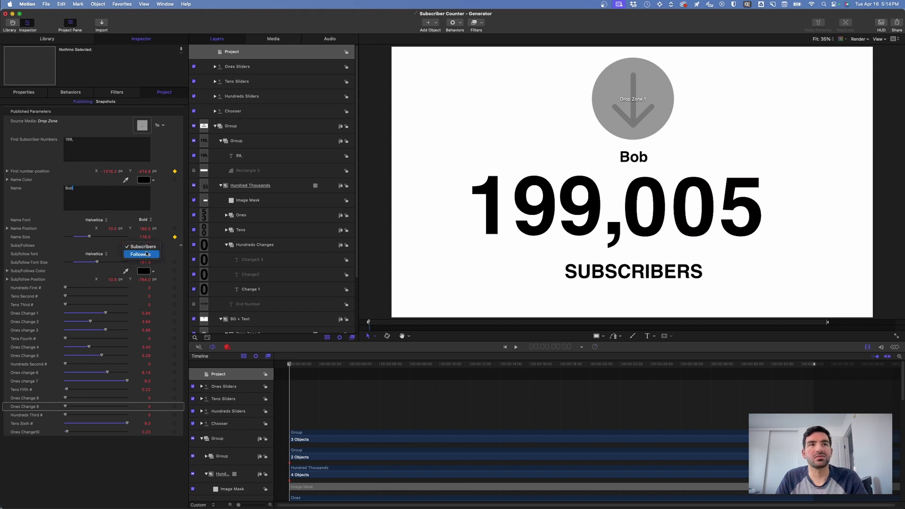
{"action": "left_click", "coordinate": [140, 254]}
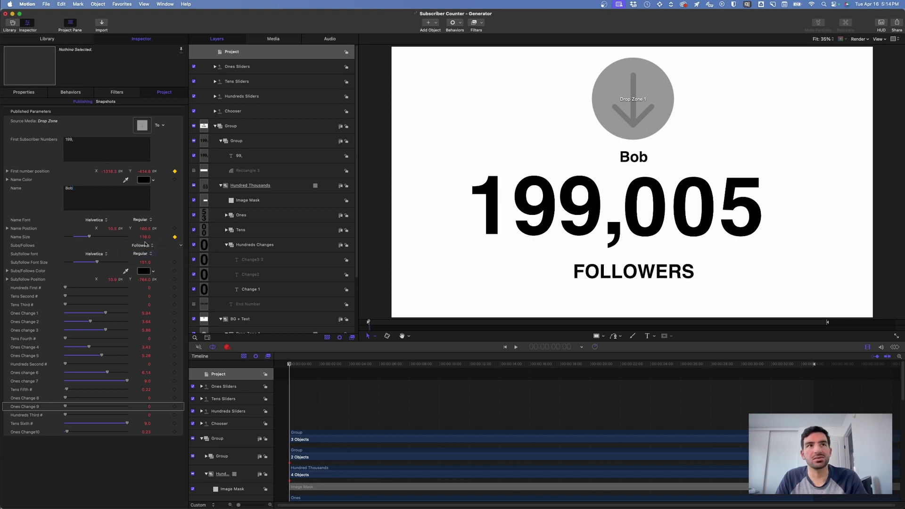
{"action": "left_click", "coordinate": [143, 245]}
{"action": "left_click", "coordinate": [141, 238]}
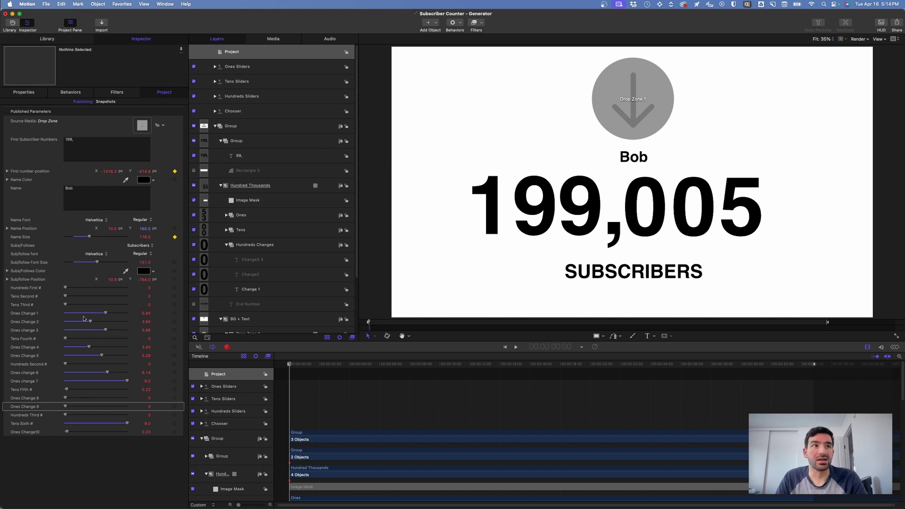
Step: Keyframe Hundreds First #, Tens Second #, Ones Change10 and Hundreds Third # (9.0), scrubbing to check the roll
{"action": "left_click_drag", "start_coordinate": [65, 288], "coordinate": [115, 305]}
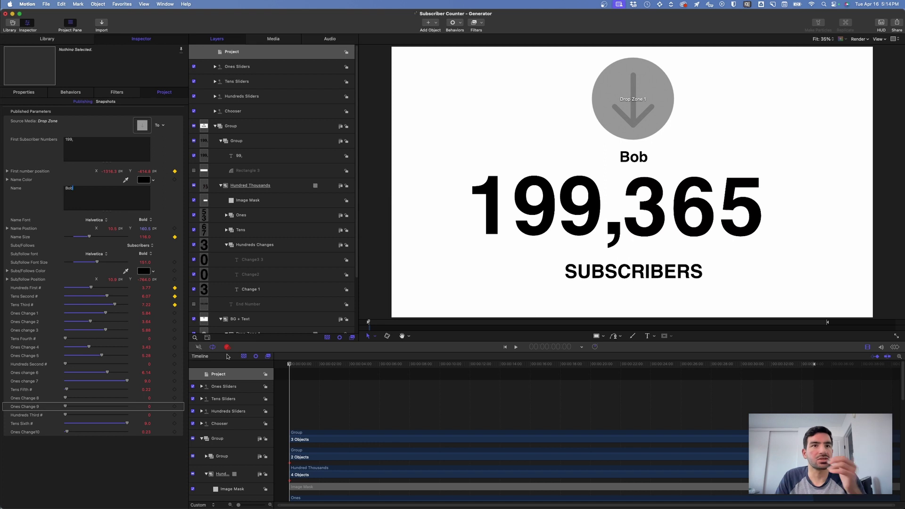
{"action": "left_click_drag", "start_coordinate": [289, 363], "coordinate": [413, 366]}
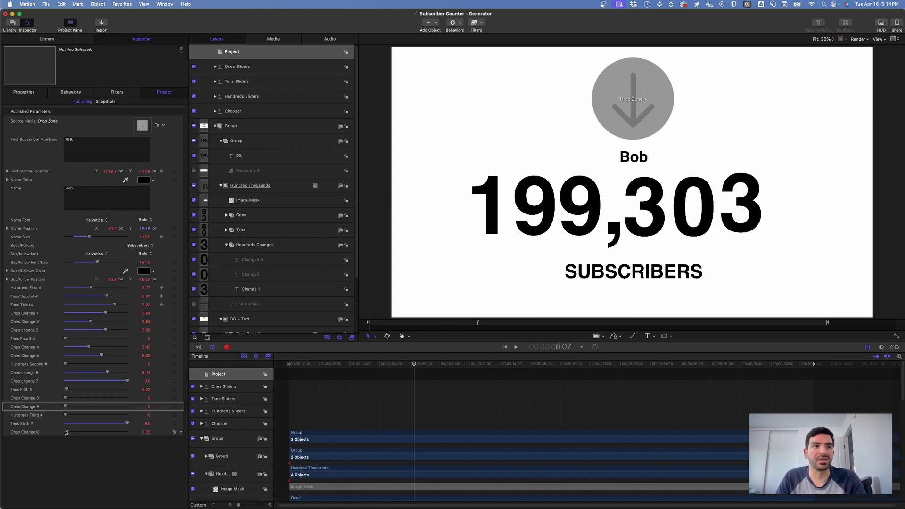
{"action": "left_click_drag", "start_coordinate": [66, 432], "coordinate": [127, 431]}
{"action": "left_click_drag", "start_coordinate": [65, 414], "coordinate": [127, 415]}
{"action": "left_click_drag", "start_coordinate": [414, 365], "coordinate": [749, 372]}
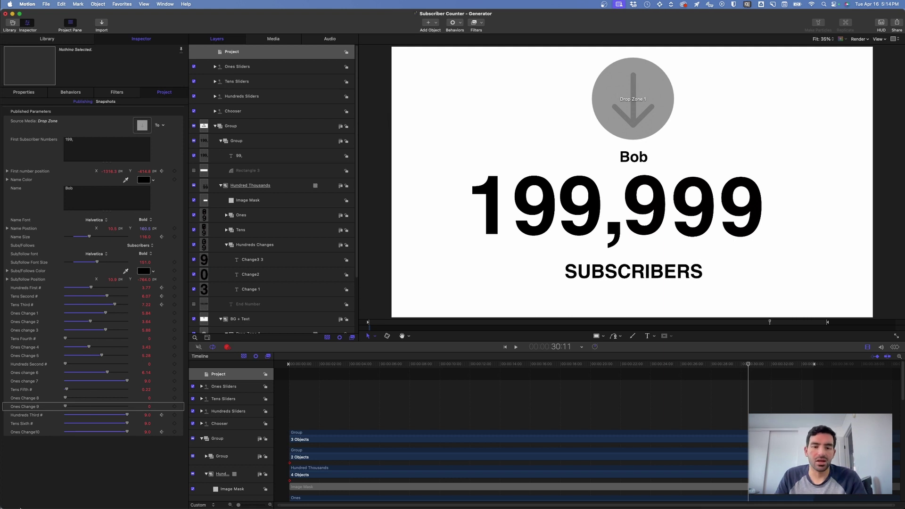
{"action": "mouse_move", "coordinate": [24, 507]}
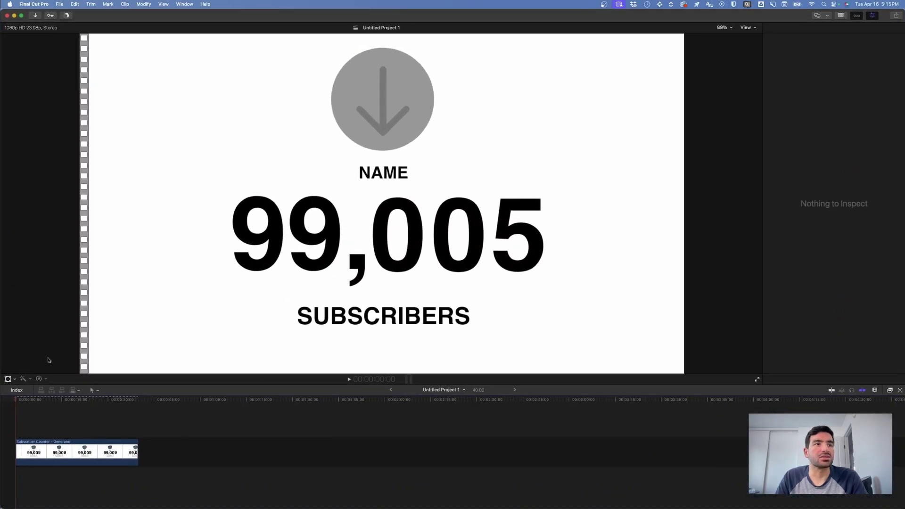
Step: Delete the old counter clip and place the Subscriber Counter generator at the timeline start
{"action": "left_click", "coordinate": [69, 464]}
{"action": "key", "text": "Delete"}
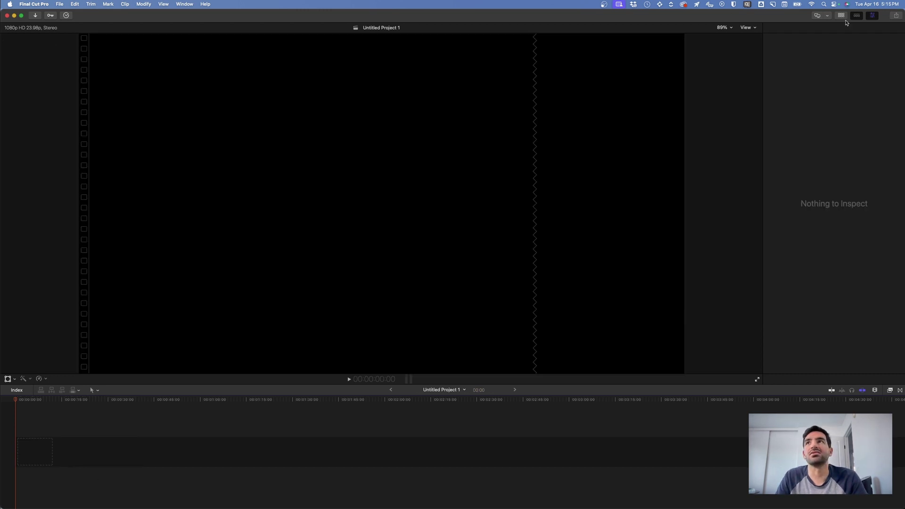
{"action": "left_click", "coordinate": [841, 16]}
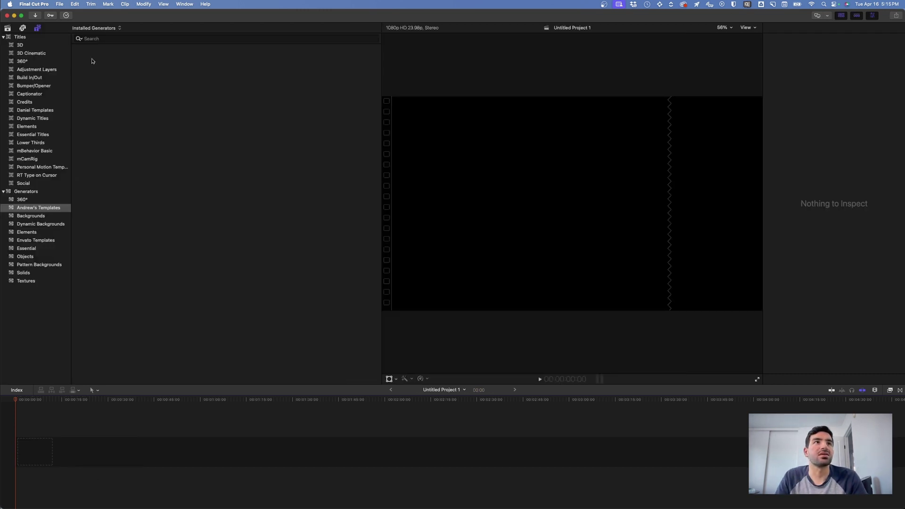
{"action": "left_click", "coordinate": [52, 208]}
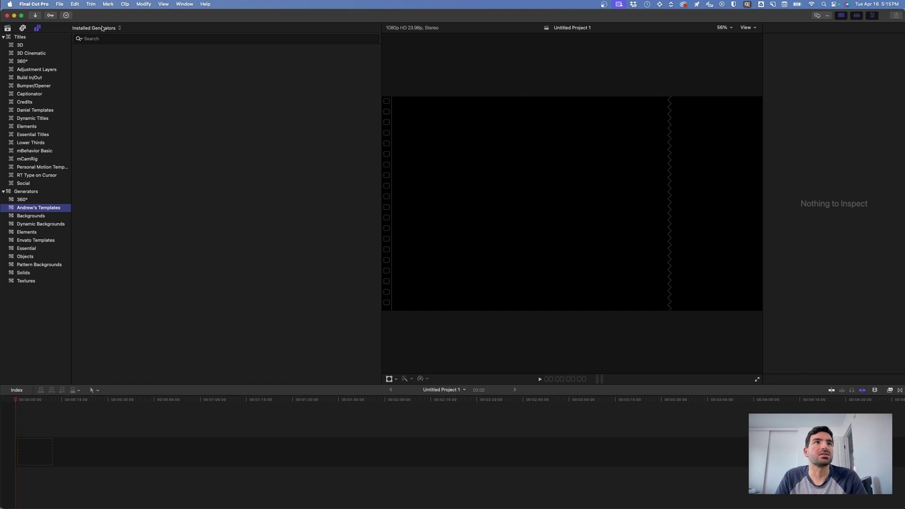
{"action": "left_click", "coordinate": [102, 28]}
{"action": "left_click", "coordinate": [103, 34]}
{"action": "left_click_drag", "start_coordinate": [92, 60], "coordinate": [34, 455]}
{"action": "left_click", "coordinate": [570, 151]}
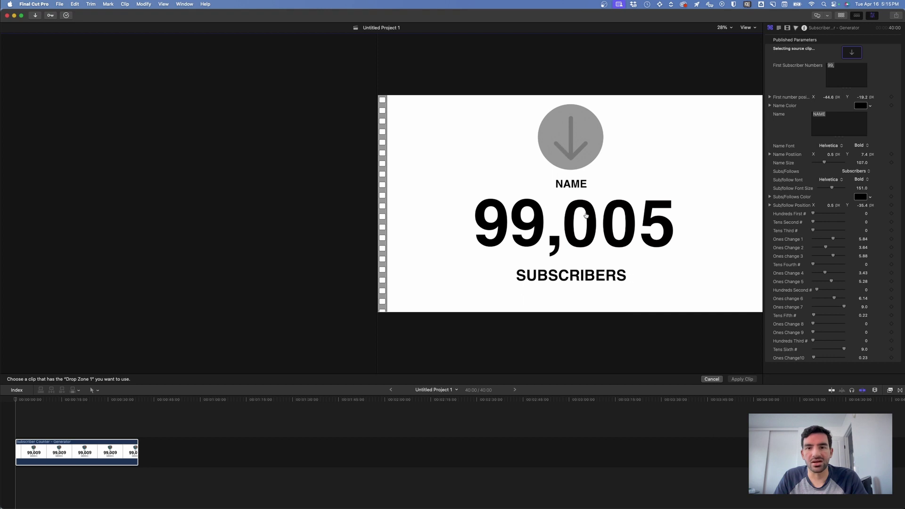
Step: Change the name to USER, enlarge it, set the label to Followers, and play the clip
{"action": "left_click", "coordinate": [820, 124]}
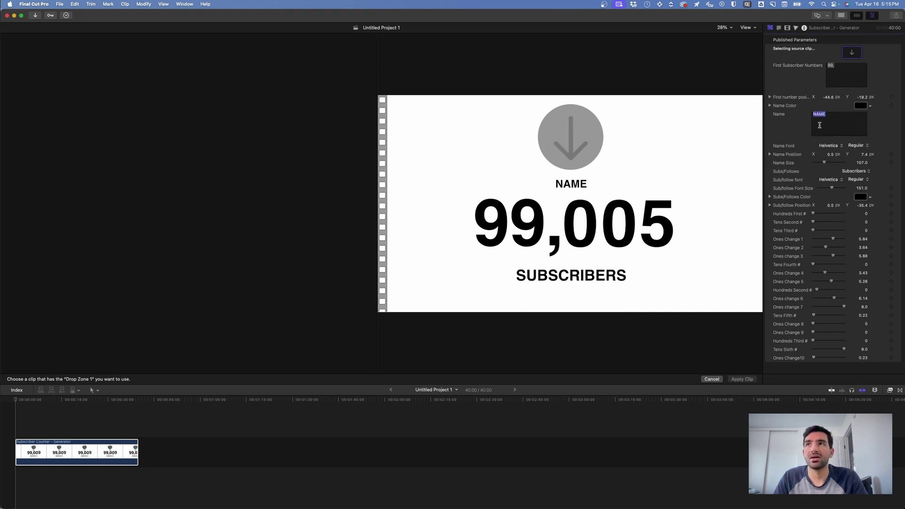
{"action": "type", "text": "USER"}
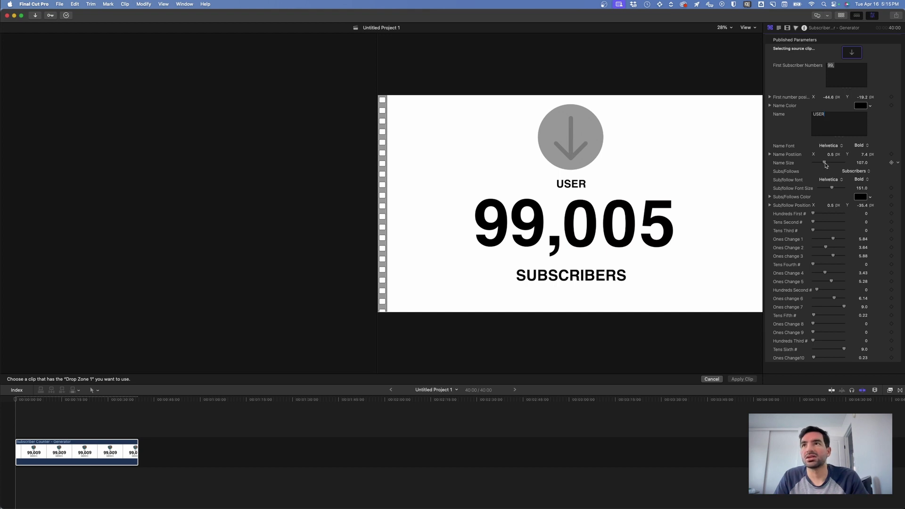
{"action": "left_click_drag", "start_coordinate": [824, 162], "coordinate": [830, 162]}
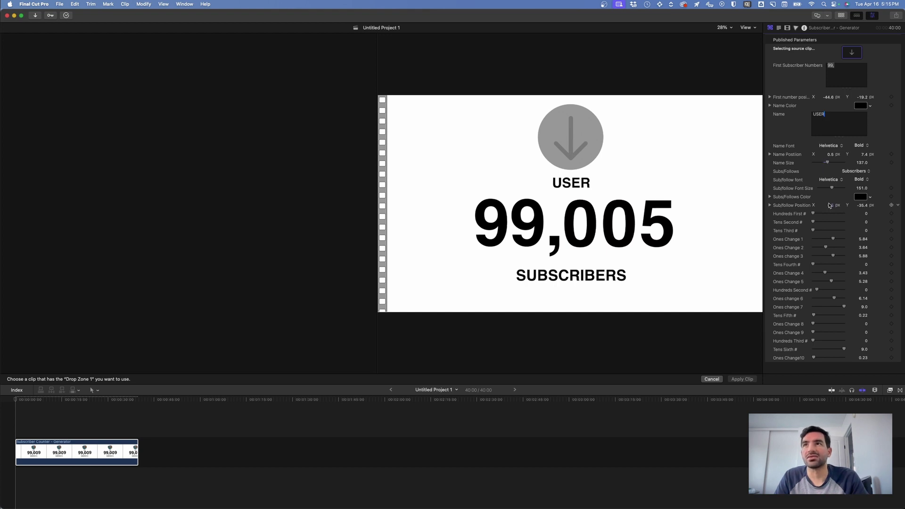
{"action": "left_click", "coordinate": [855, 171]}
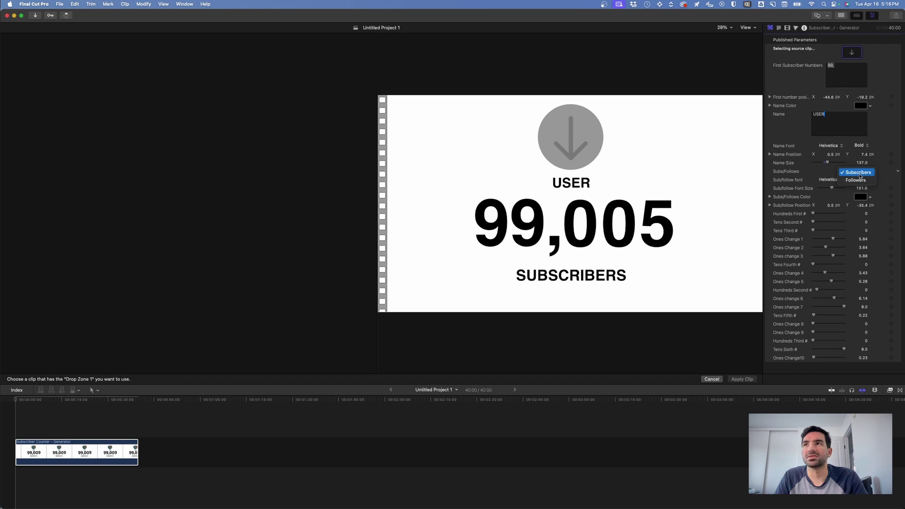
{"action": "left_click", "coordinate": [856, 181]}
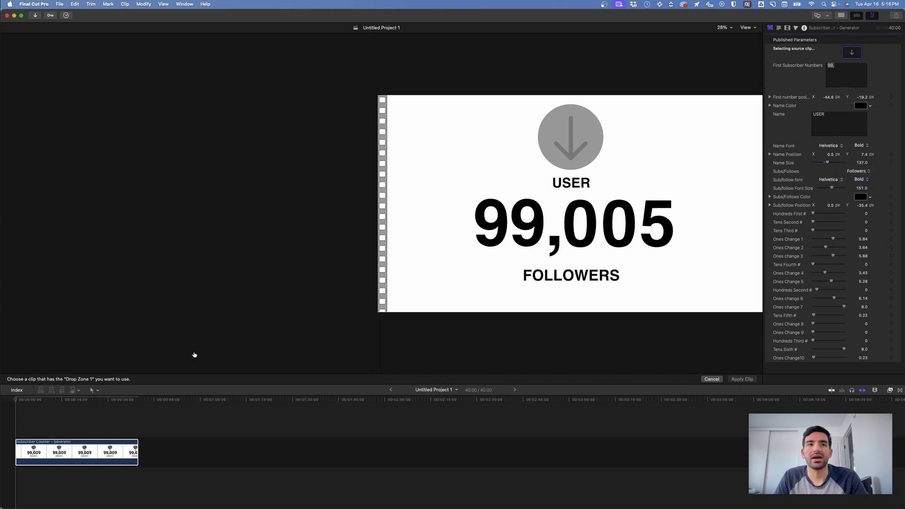
{"action": "left_click", "coordinate": [16, 401]}
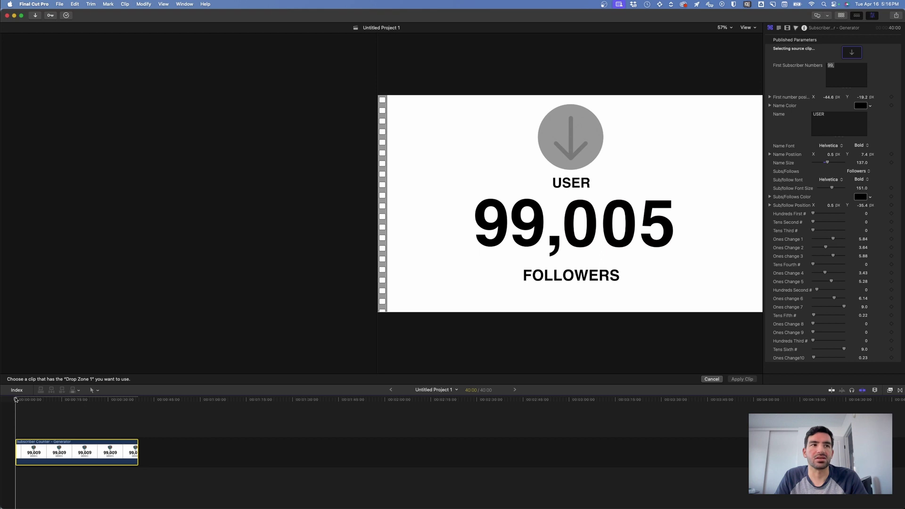
{"action": "key", "text": "space"}
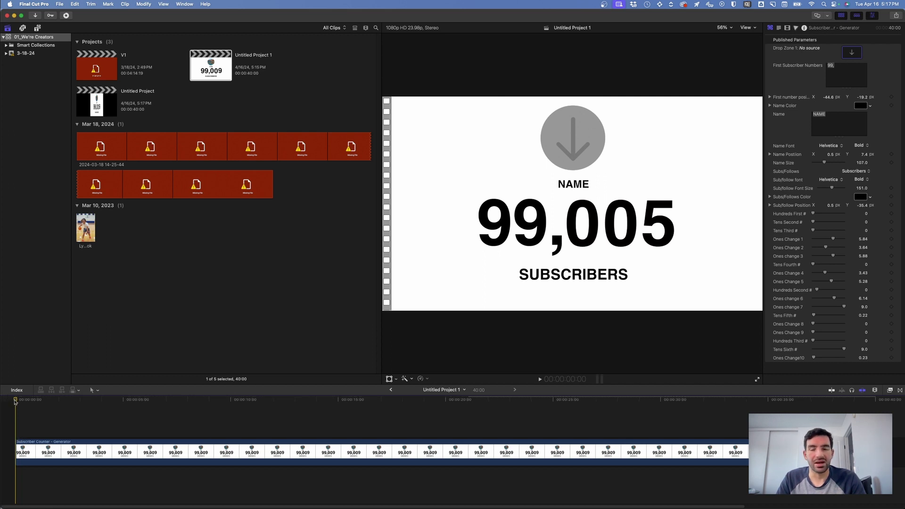
Step: Switch to the vertical Untitled Project and scrub its counter roll, ending back at the start
{"action": "left_click_drag", "start_coordinate": [15, 402], "coordinate": [369, 401]}
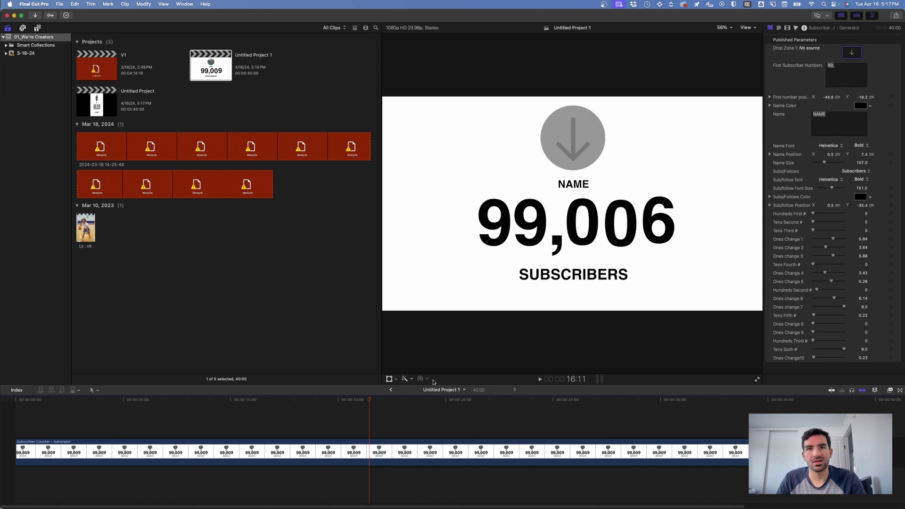
{"action": "left_click", "coordinate": [448, 391]}
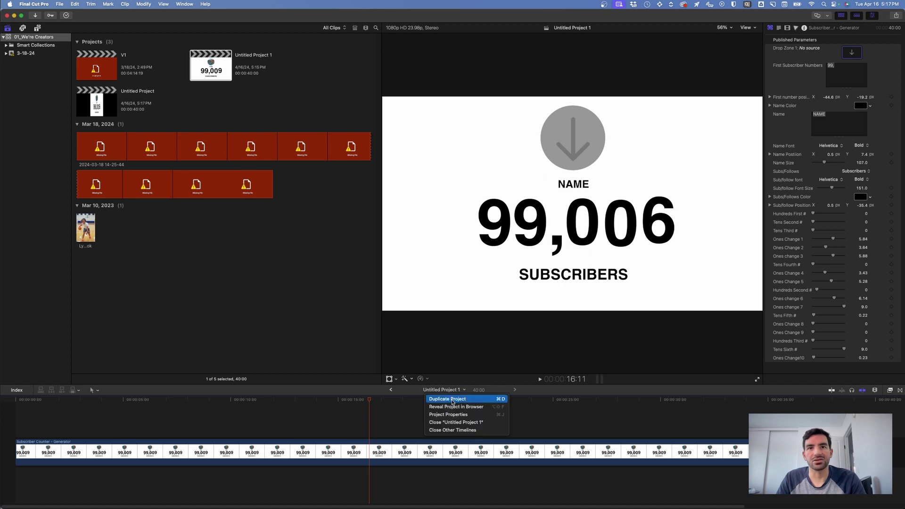
{"action": "key", "text": "Escape"}
{"action": "left_click", "coordinate": [391, 390]}
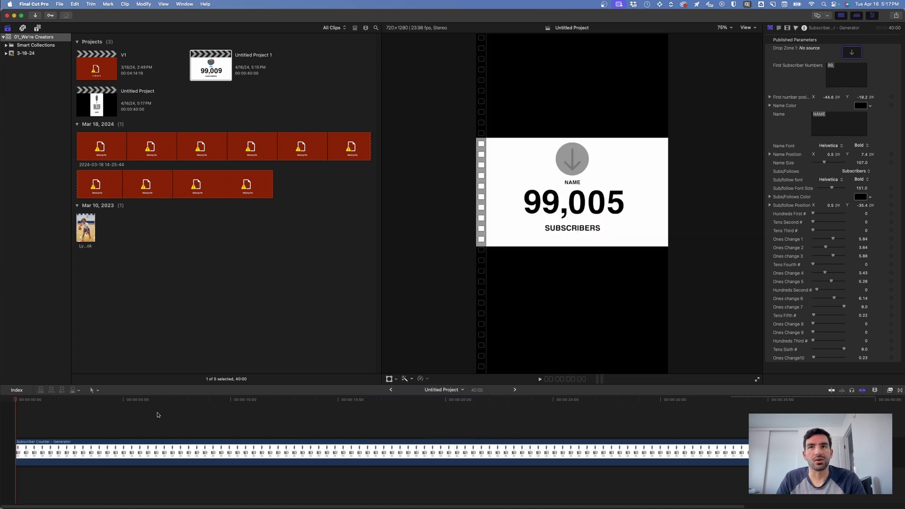
{"action": "left_click", "coordinate": [95, 403]}
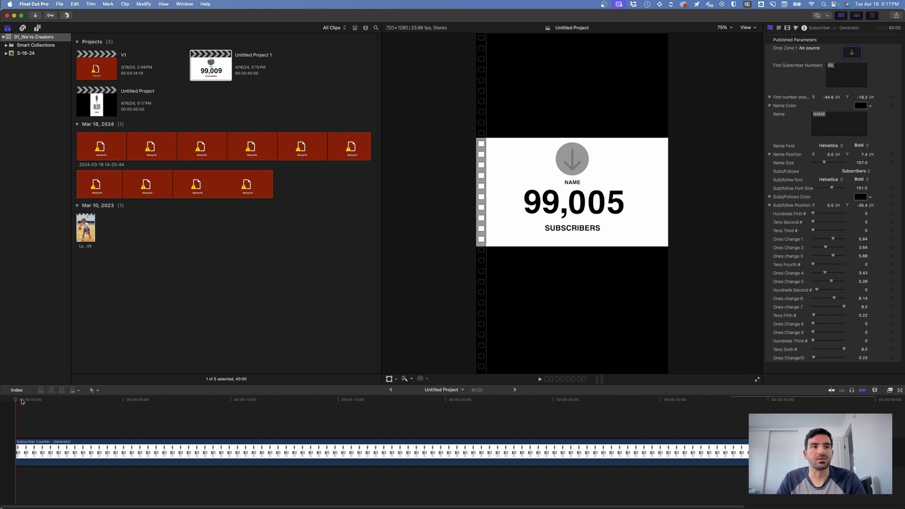
{"action": "left_click_drag", "start_coordinate": [96, 407], "coordinate": [492, 428]}
{"action": "key", "text": "Home"}
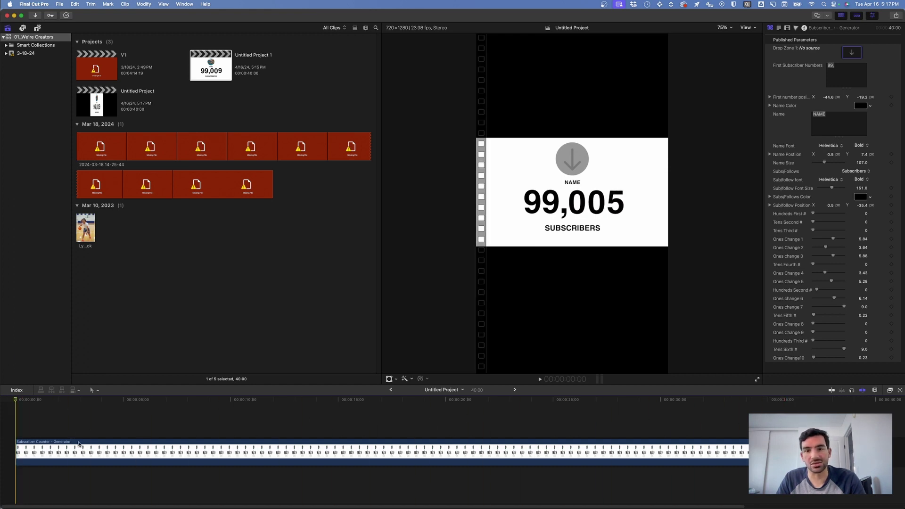